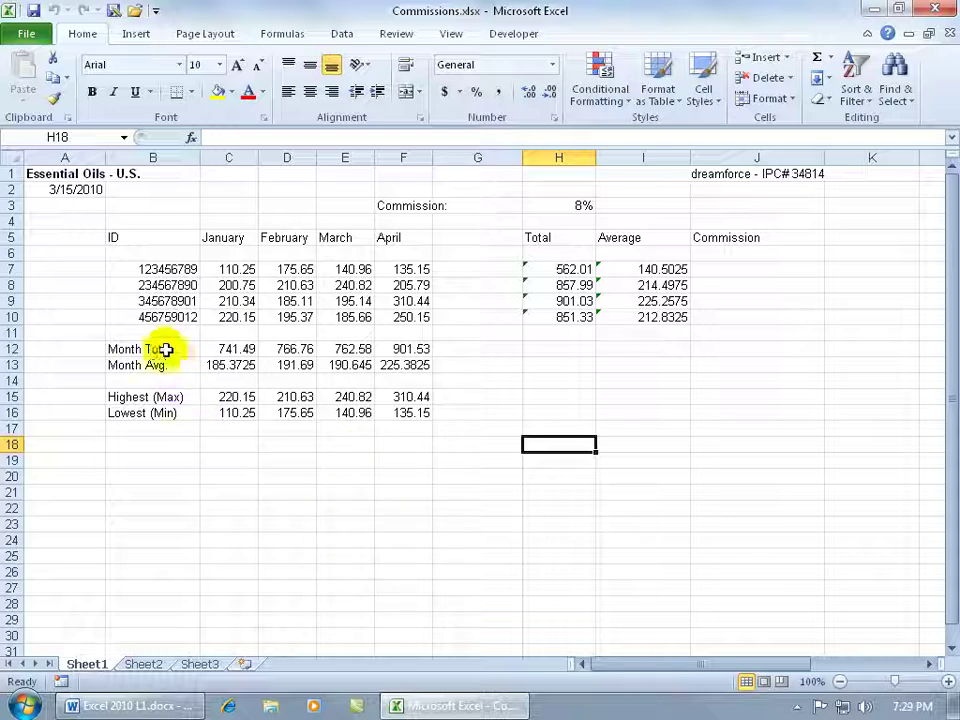
- Copy the Month Total and Month Avg. rows in B12:F13 and paste them transposed starting at H13
{"action": "left_click_drag", "start_coordinate": [161, 347], "coordinate": [398, 390]}
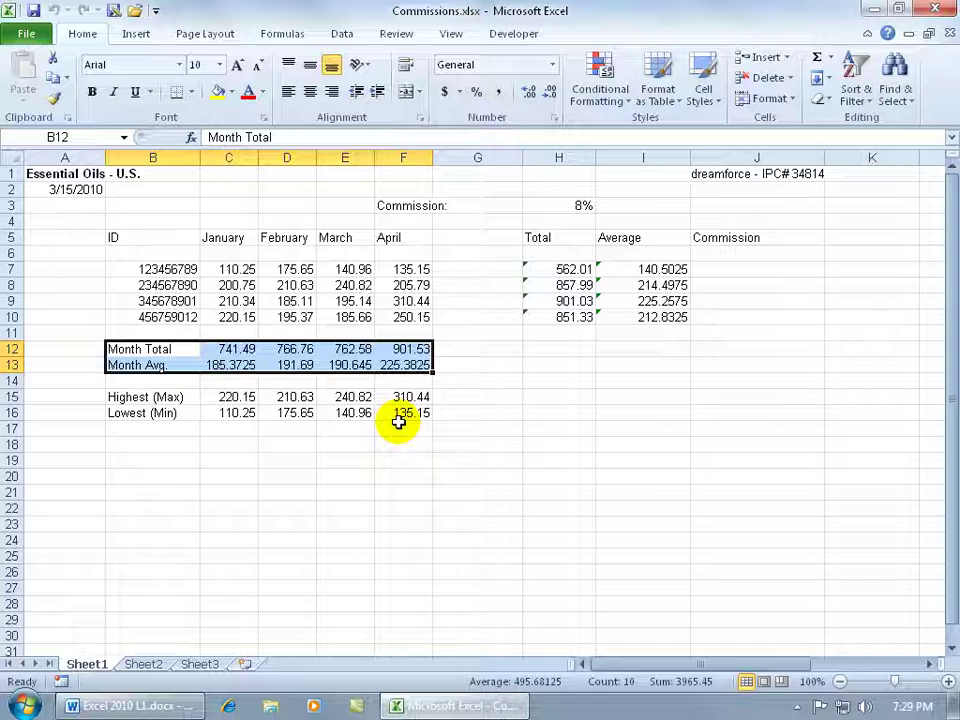
{"action": "left_click", "coordinate": [51, 77]}
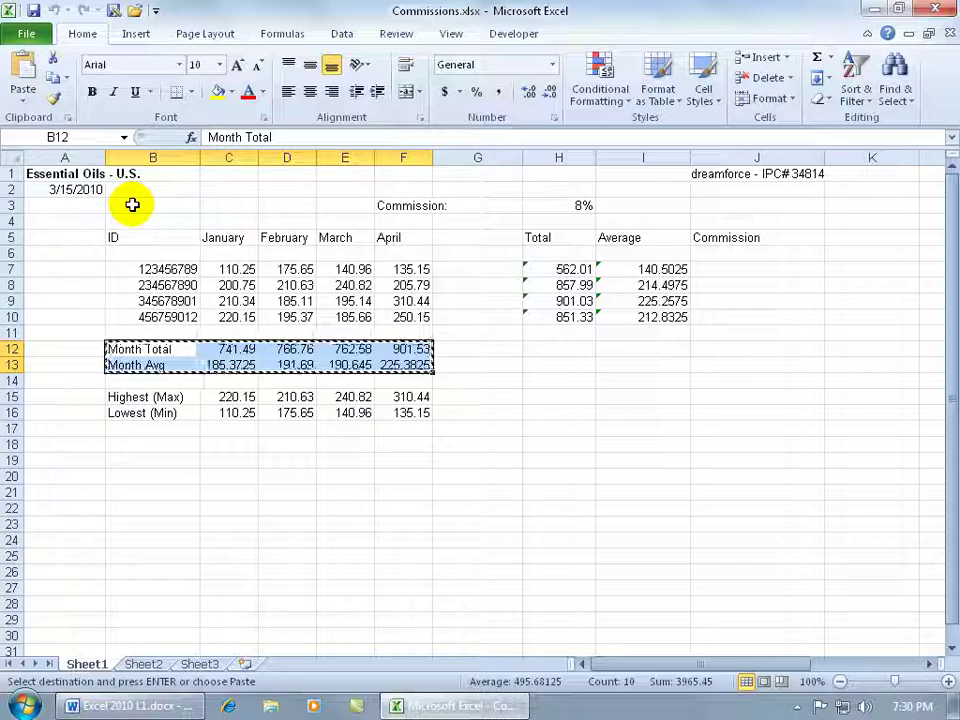
{"action": "left_click", "coordinate": [563, 366]}
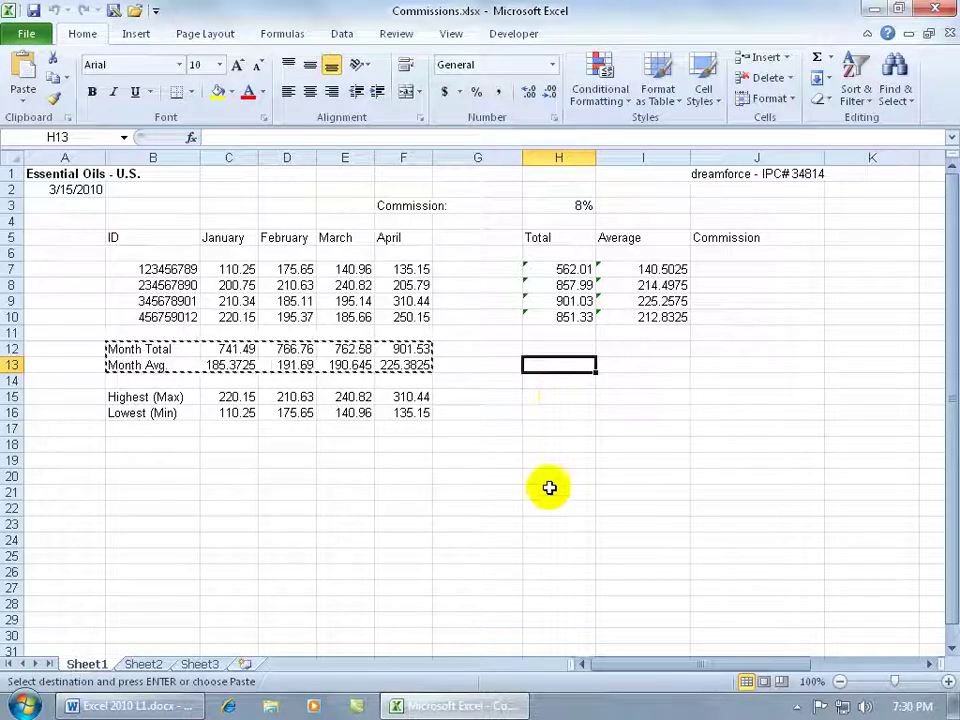
{"action": "left_click", "coordinate": [24, 105]}
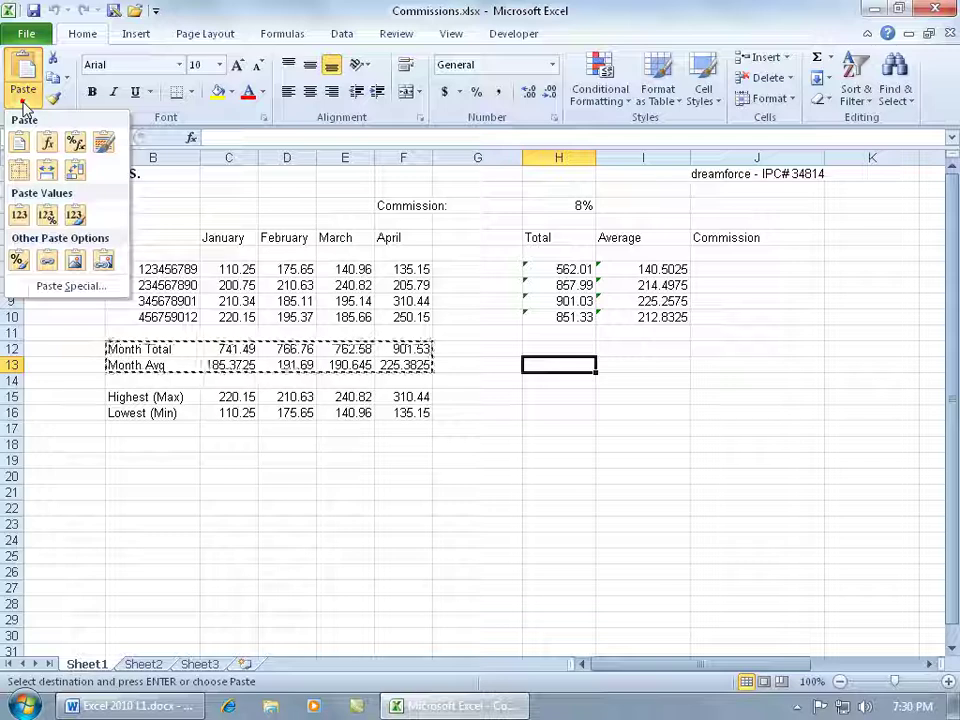
{"action": "left_click", "coordinate": [78, 176]}
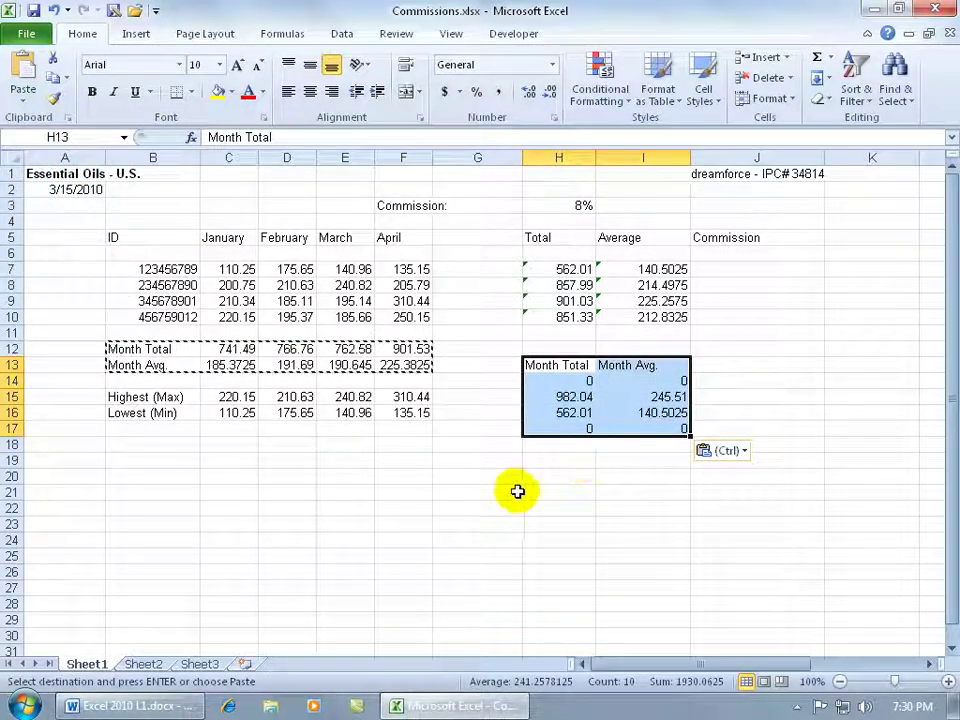
{"action": "key", "text": "Escape"}
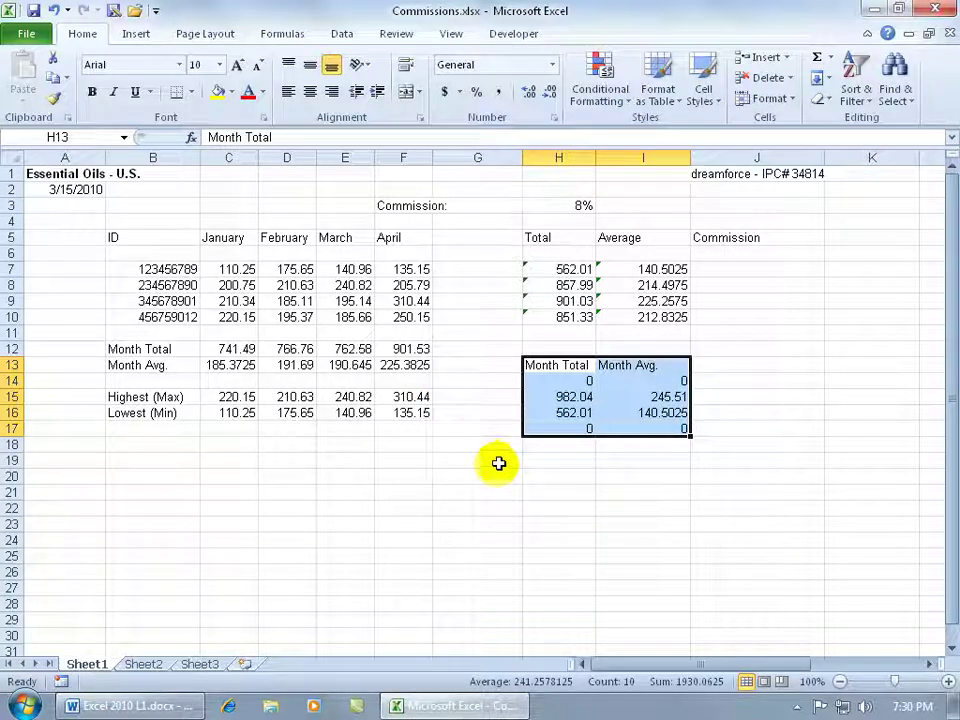
{"action": "left_click", "coordinate": [498, 462]}
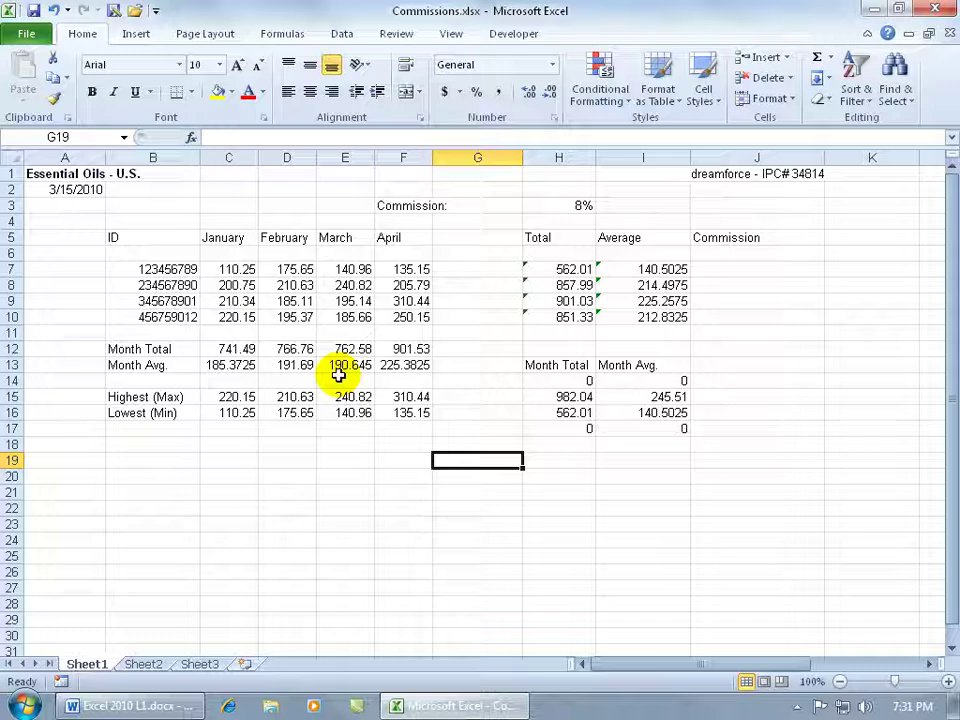
- Examine the cell references in the original formula in C12 and the transposed formulas in H14, H15 and H16
{"action": "double_click", "coordinate": [234, 348]}
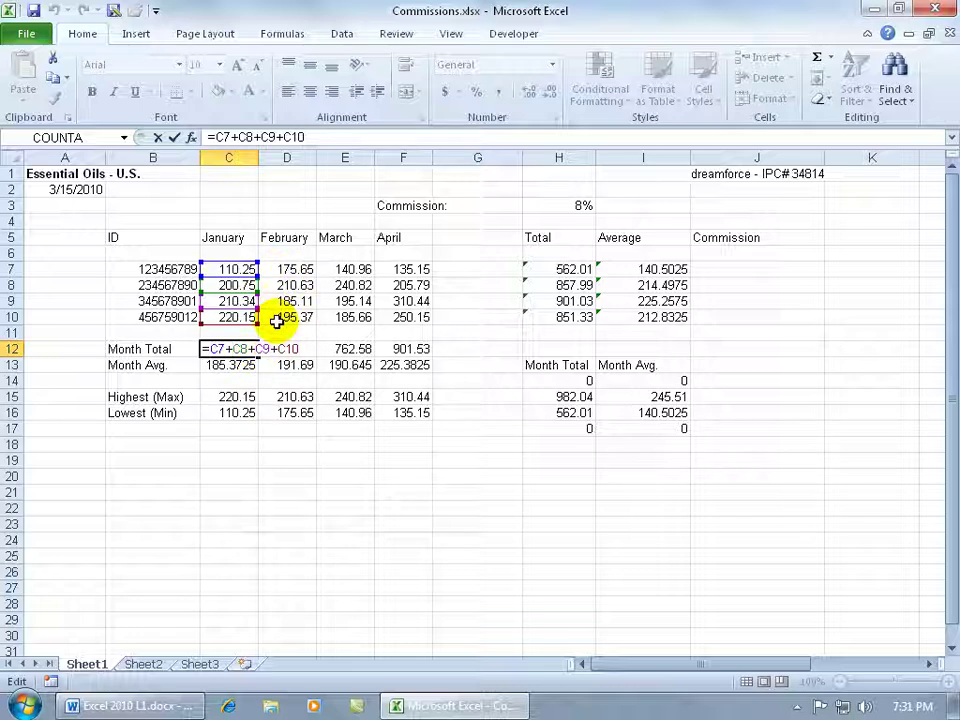
{"action": "key", "text": "Escape"}
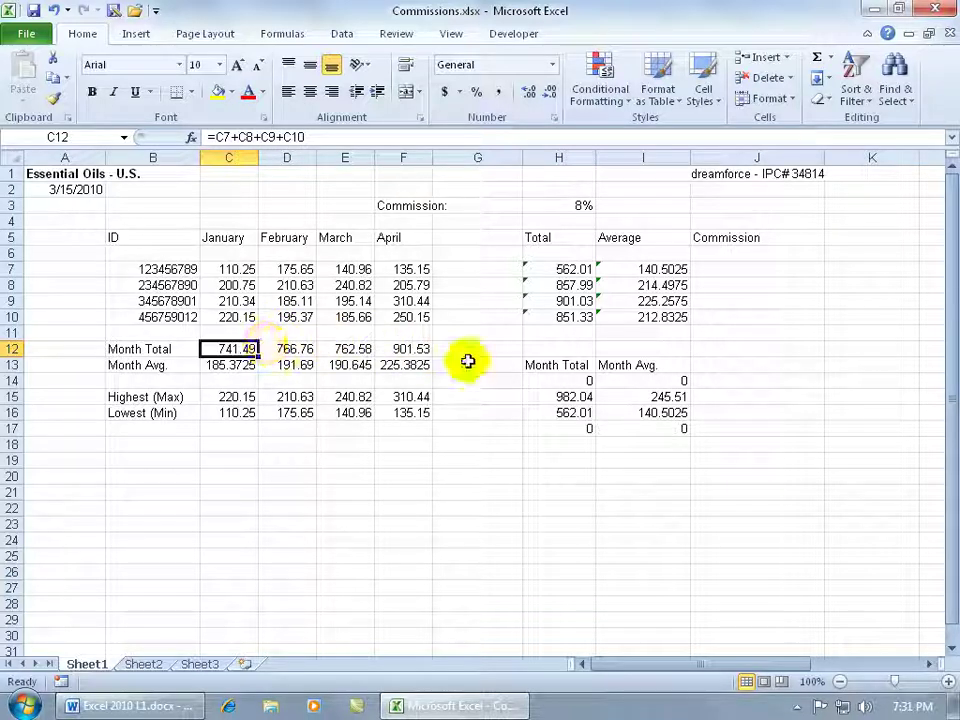
{"action": "double_click", "coordinate": [565, 381]}
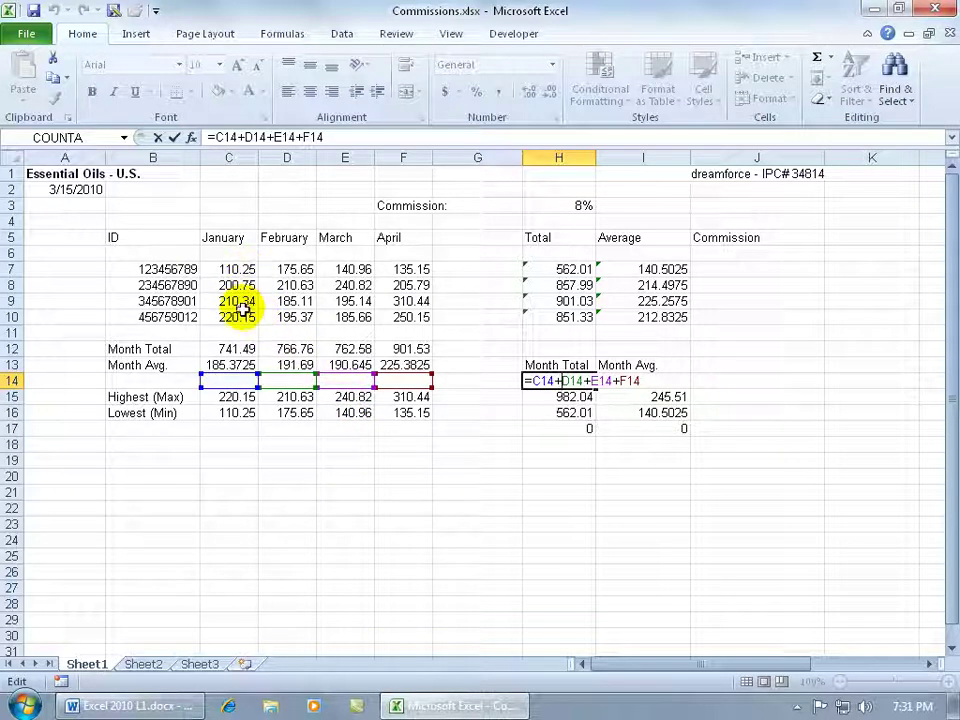
{"action": "key", "text": "ctrl+Return"}
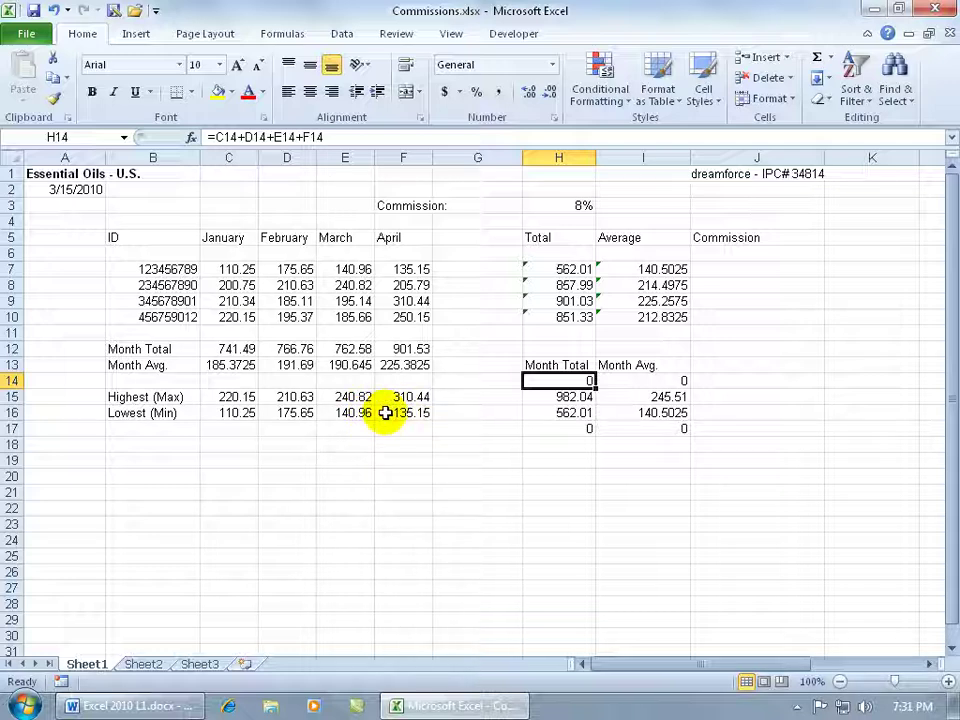
{"action": "double_click", "coordinate": [551, 399]}
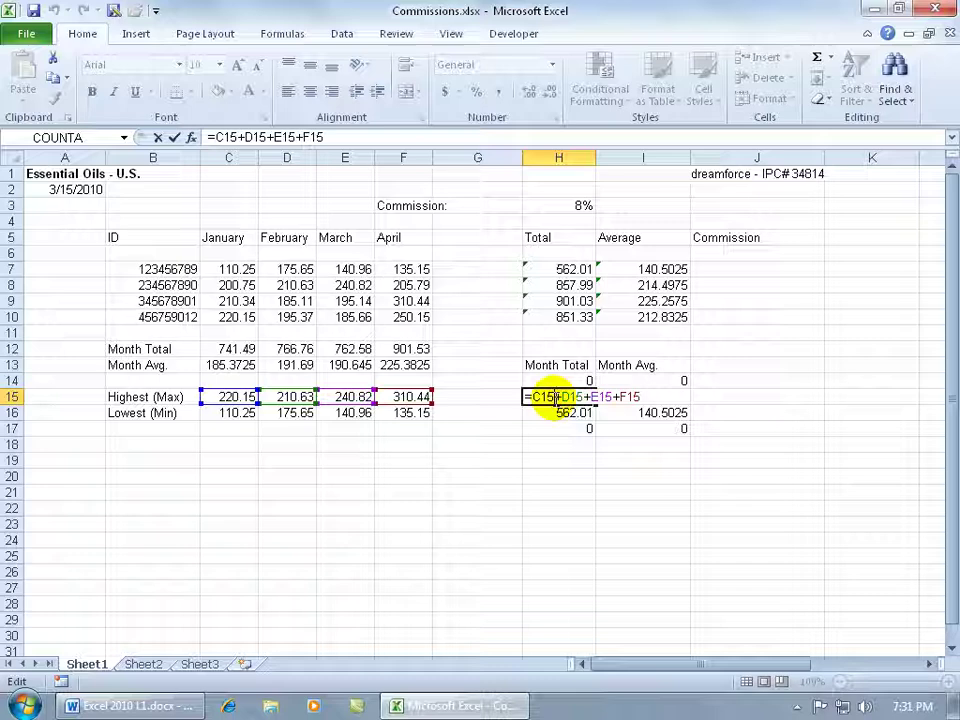
{"action": "key", "text": "Return"}
{"action": "double_click", "coordinate": [553, 413]}
{"action": "key", "text": "Escape"}
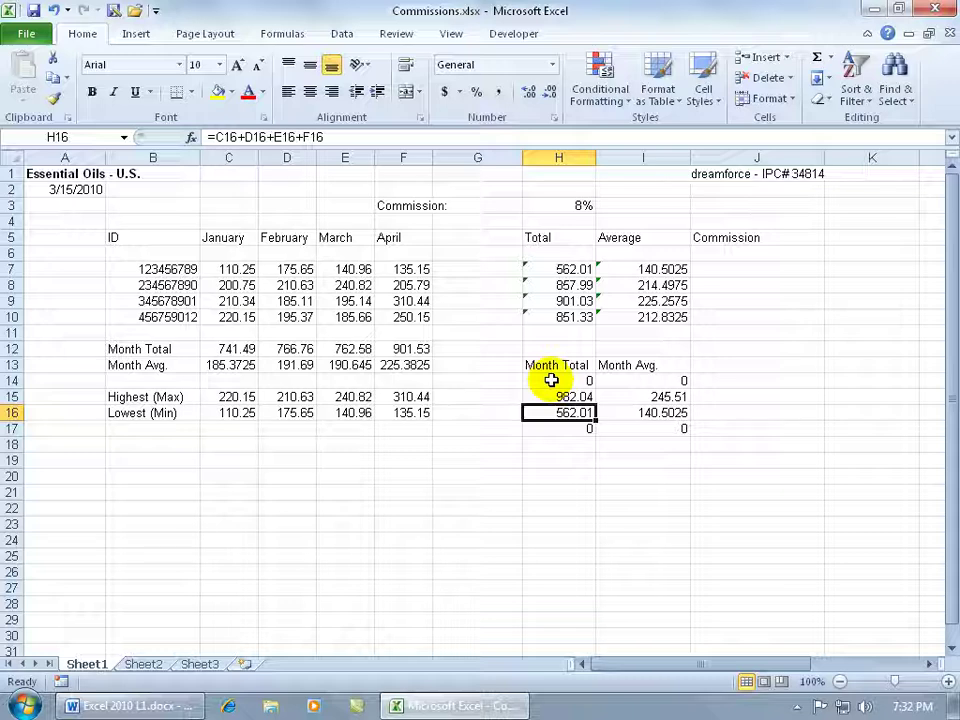
- Correct the transposed January total in H14 by moving its references to the January figures, making the formula =C7+C8+C9+C10
{"action": "left_click", "coordinate": [551, 380]}
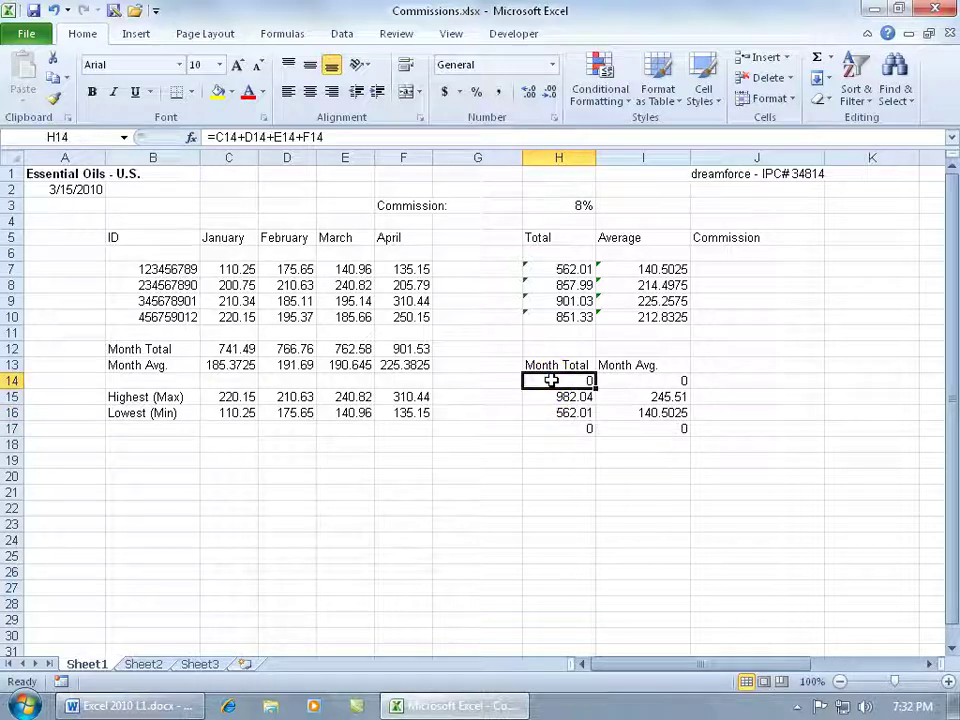
{"action": "double_click", "coordinate": [551, 380]}
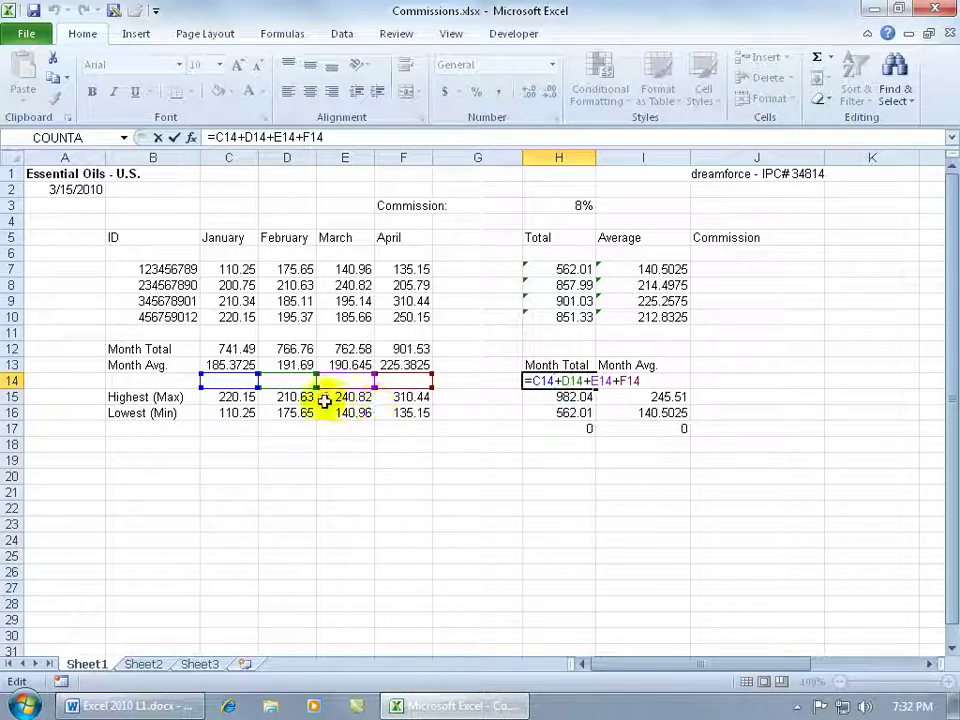
{"action": "left_click_drag", "start_coordinate": [231, 381], "coordinate": [232, 270]}
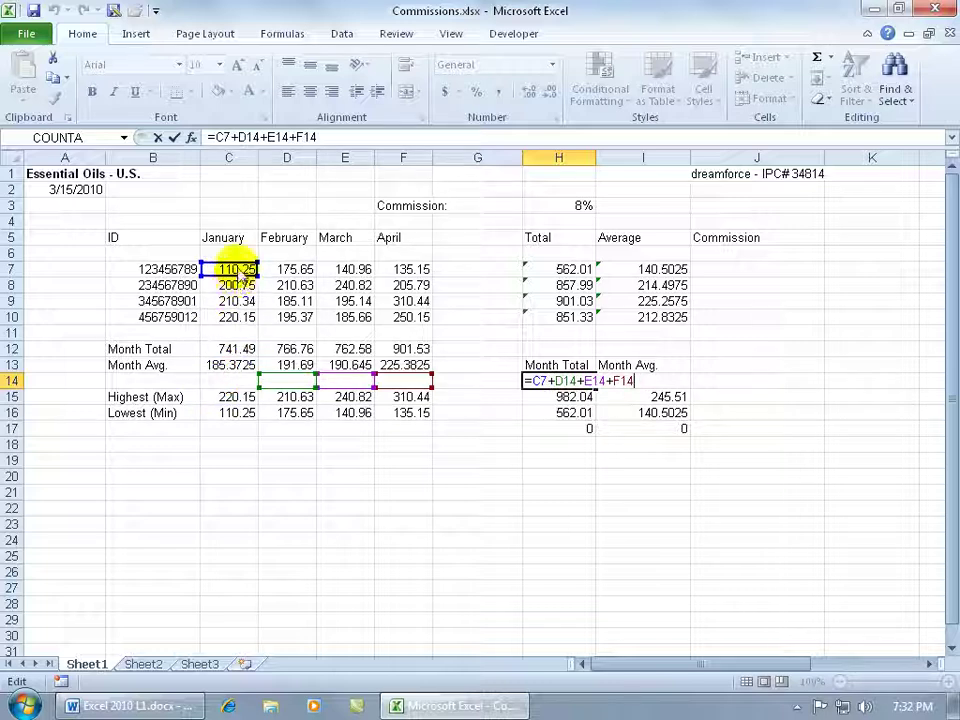
{"action": "left_click_drag", "start_coordinate": [288, 381], "coordinate": [229, 285]}
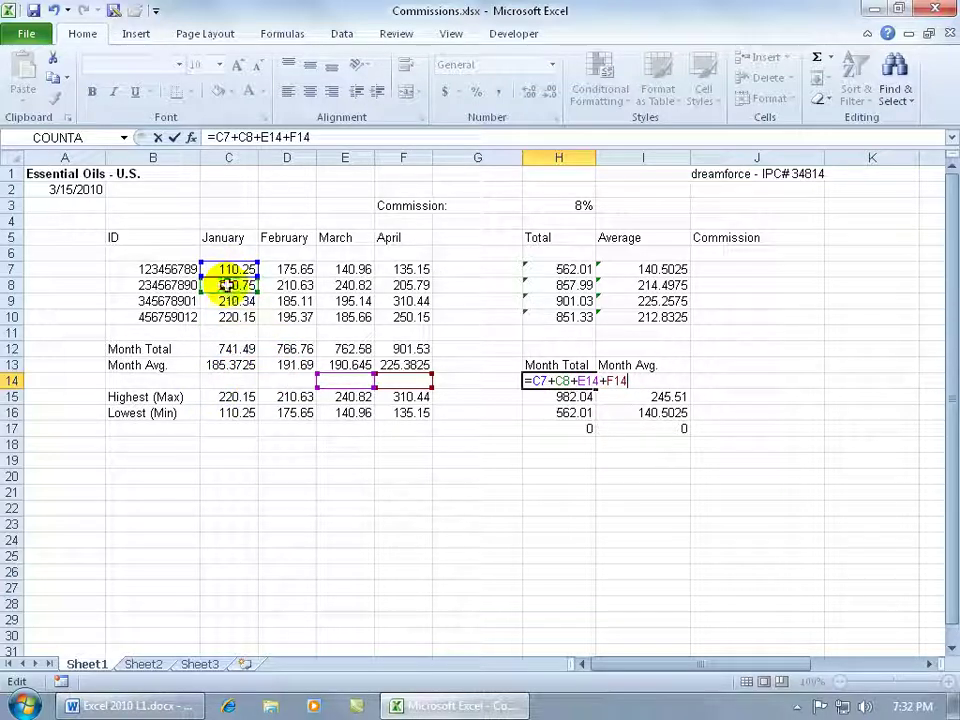
{"action": "left_click_drag", "start_coordinate": [338, 384], "coordinate": [236, 300]}
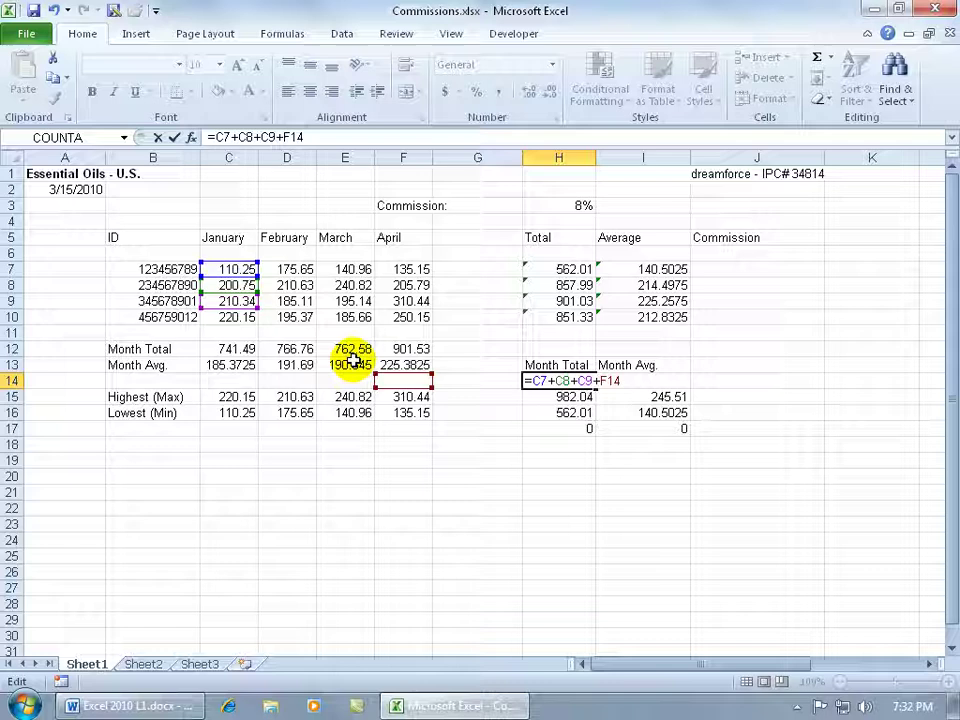
{"action": "left_click_drag", "start_coordinate": [399, 381], "coordinate": [246, 330]}
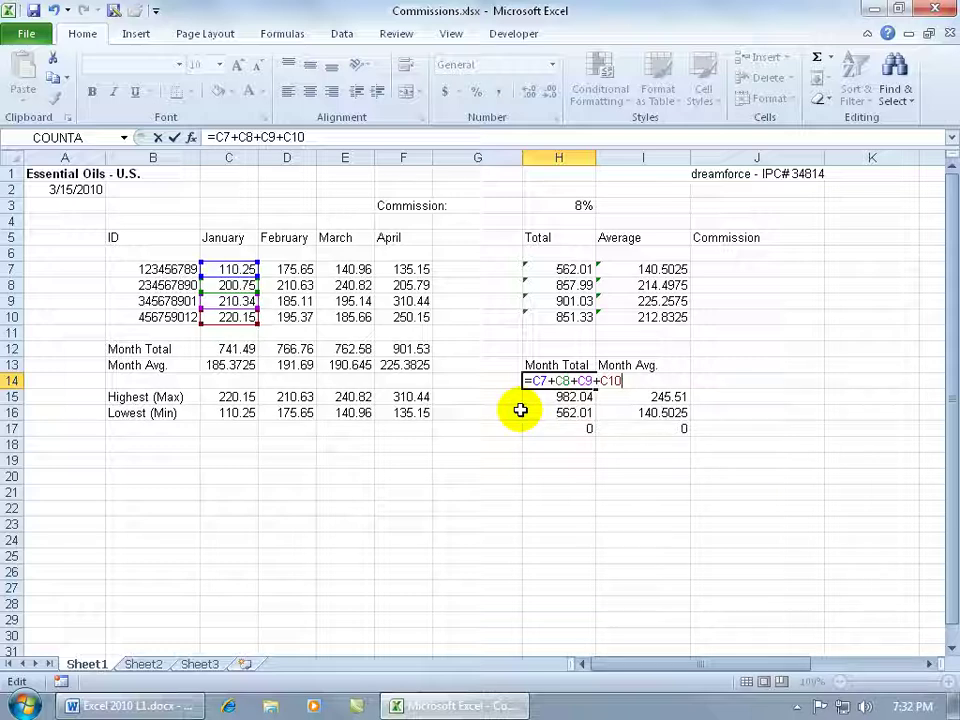
{"action": "key", "text": "Return"}
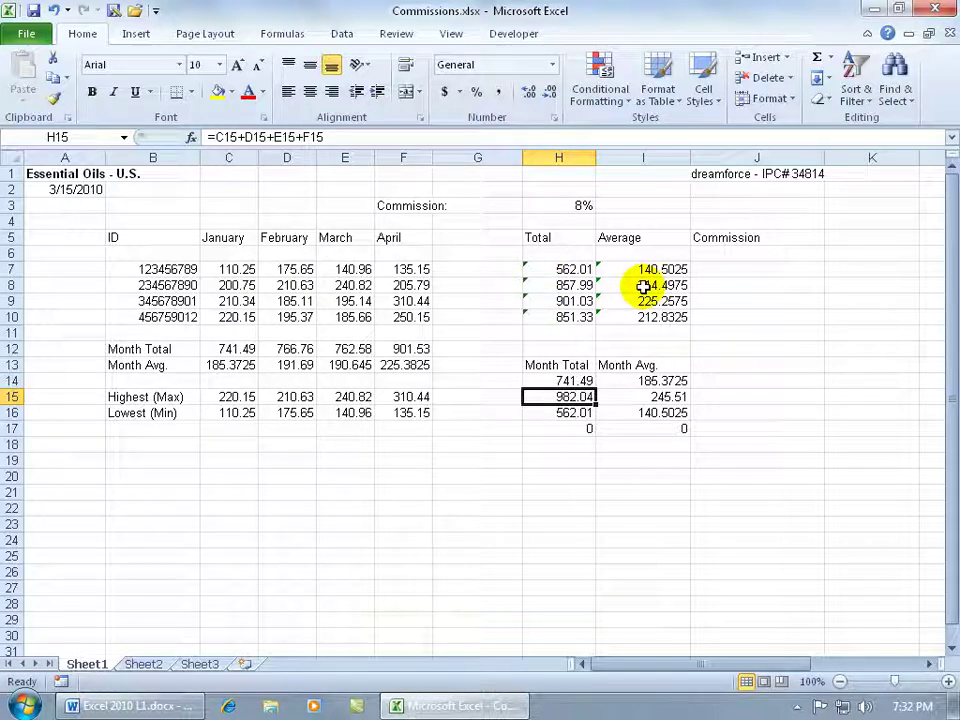
- Copy the January to April headings and figures in C5:F10 and paste them transposed starting at B19
{"action": "left_click_drag", "start_coordinate": [251, 242], "coordinate": [410, 317]}
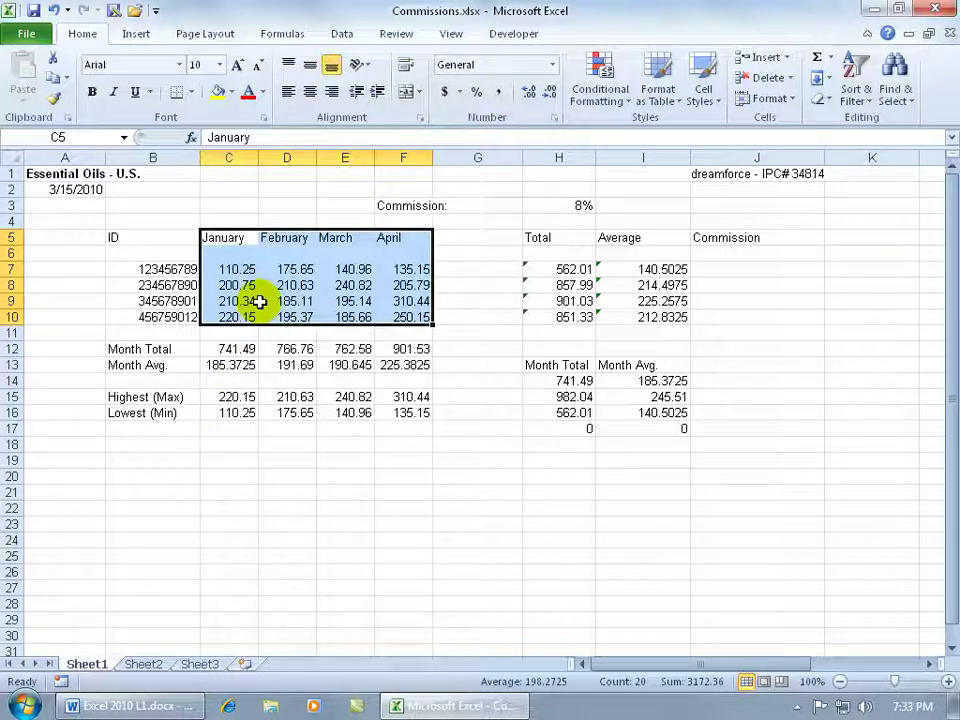
{"action": "key", "text": "ctrl+c"}
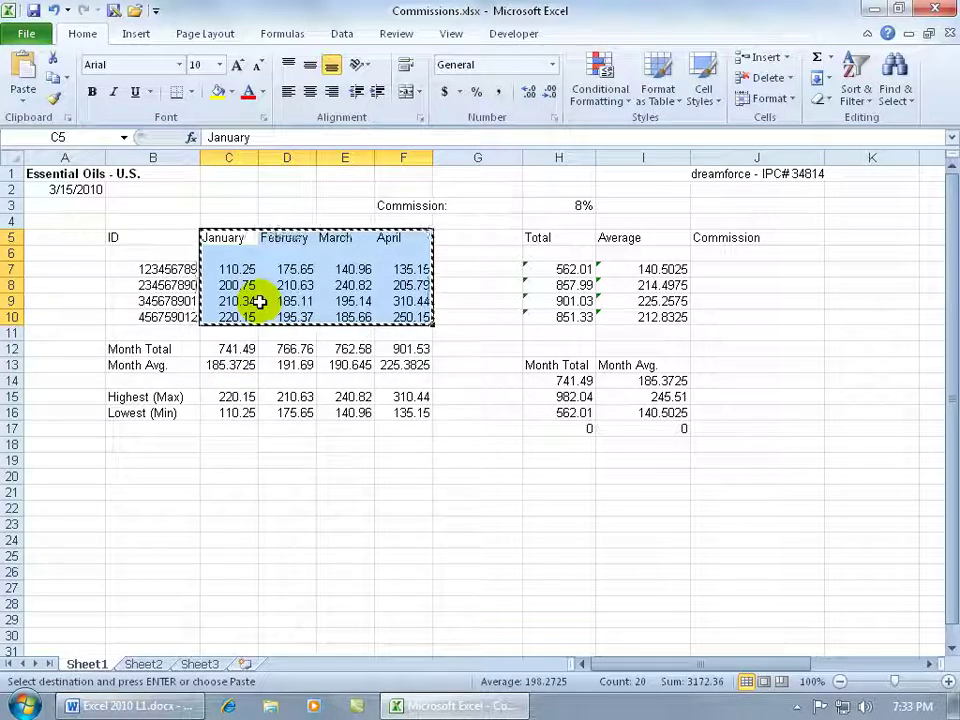
{"action": "left_click", "coordinate": [189, 462]}
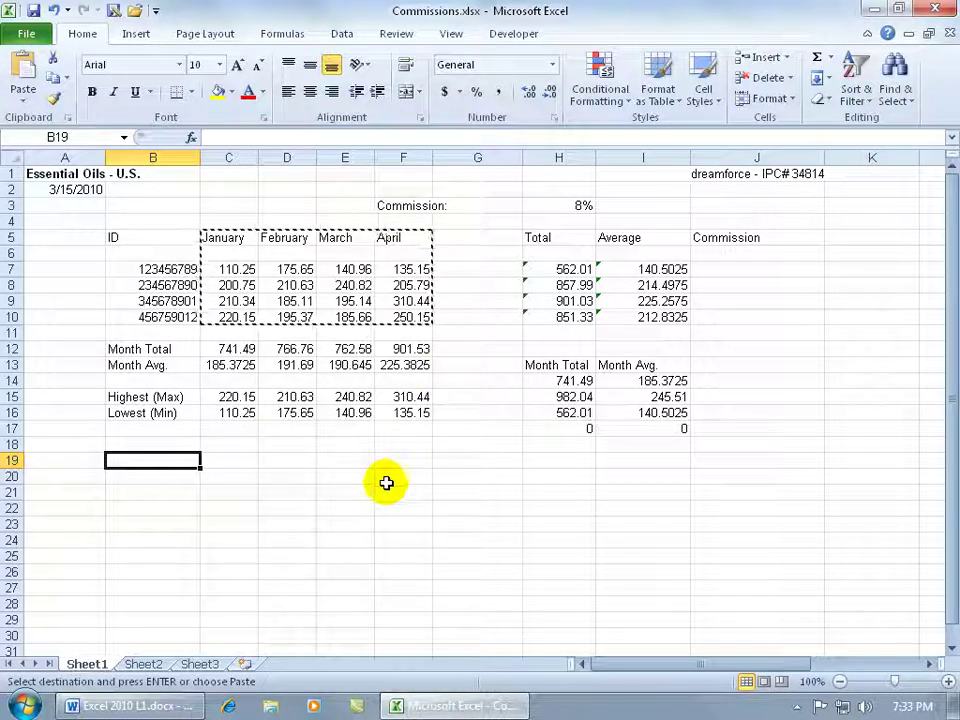
{"action": "left_click", "coordinate": [27, 110]}
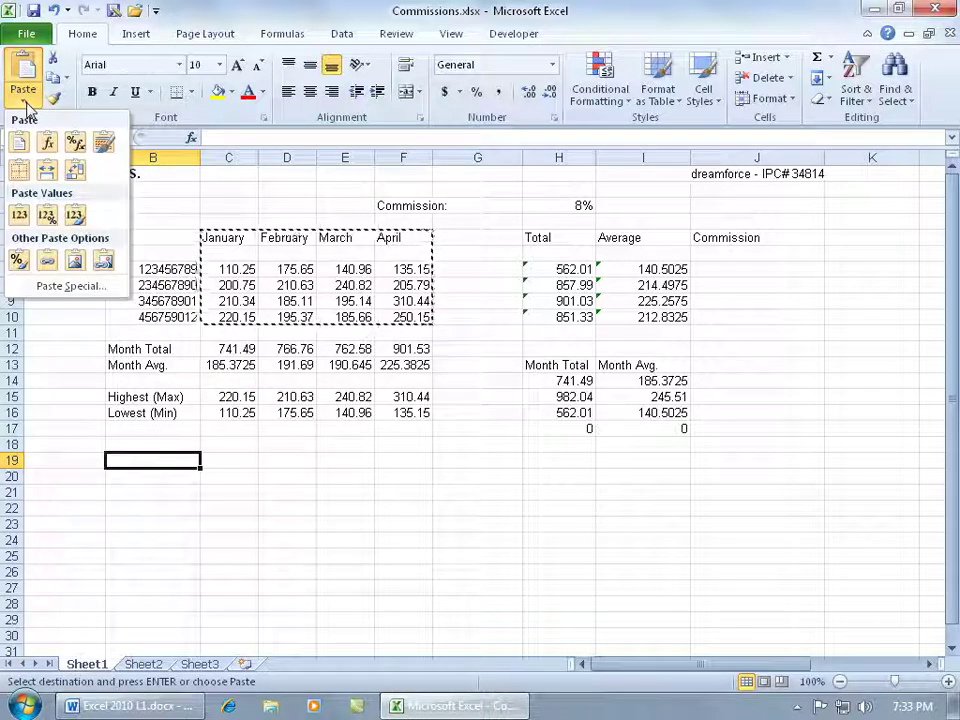
{"action": "left_click", "coordinate": [77, 173]}
{"action": "left_click", "coordinate": [362, 580]}
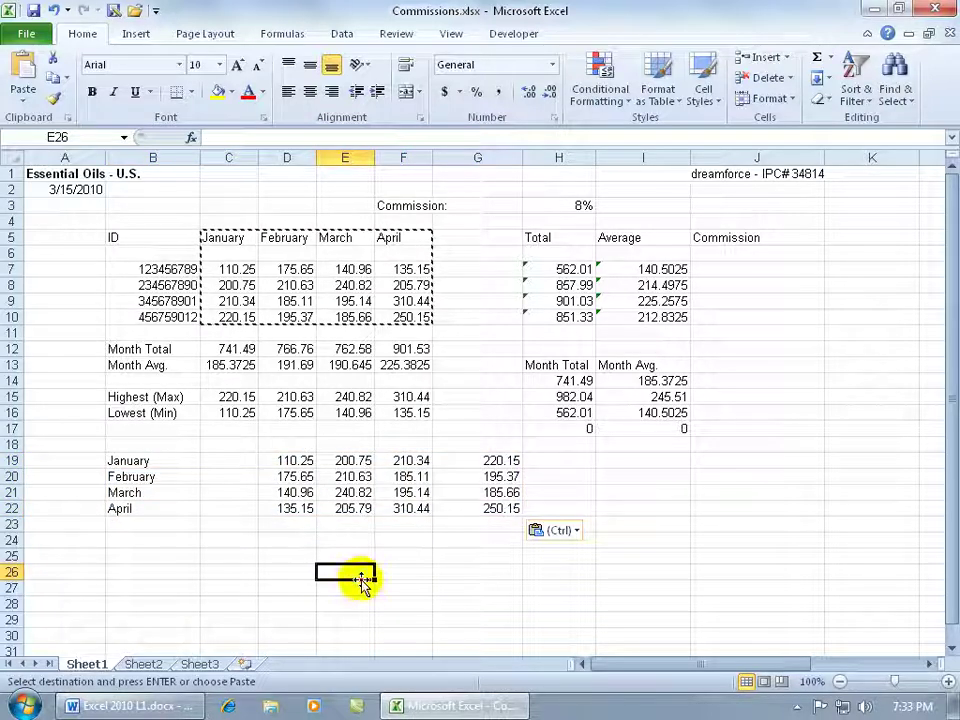
{"action": "key", "text": "Escape"}
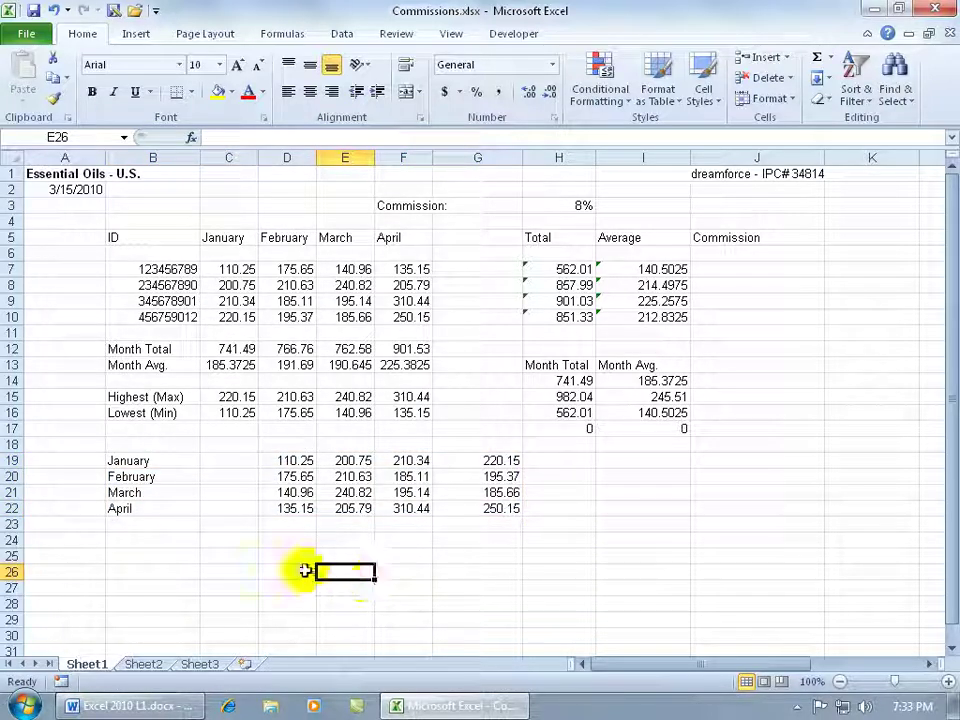
- Inspect the contents of the transposed cells B19 and D19 to see whether they hold plain values or formulas
{"action": "left_click", "coordinate": [167, 462]}
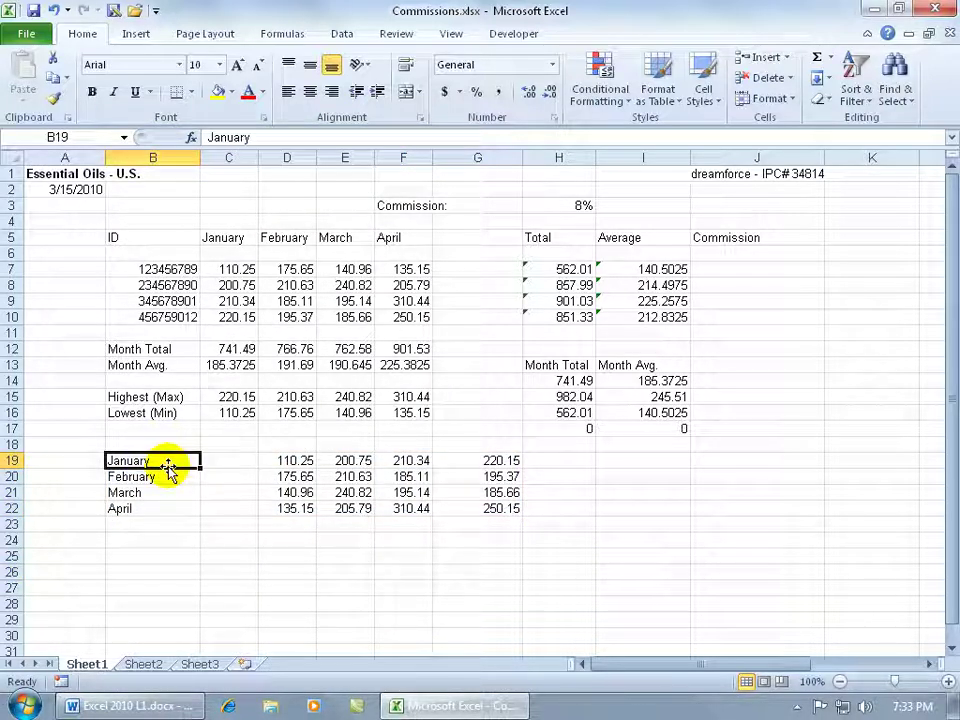
{"action": "left_click", "coordinate": [306, 461]}
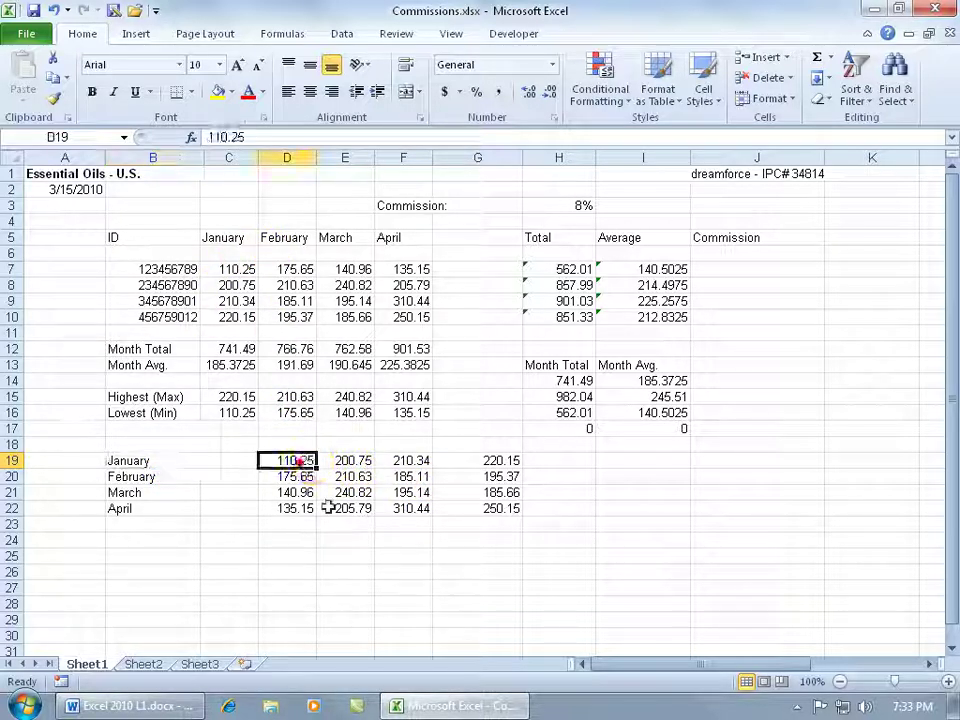
{"action": "double_click", "coordinate": [286, 460]}
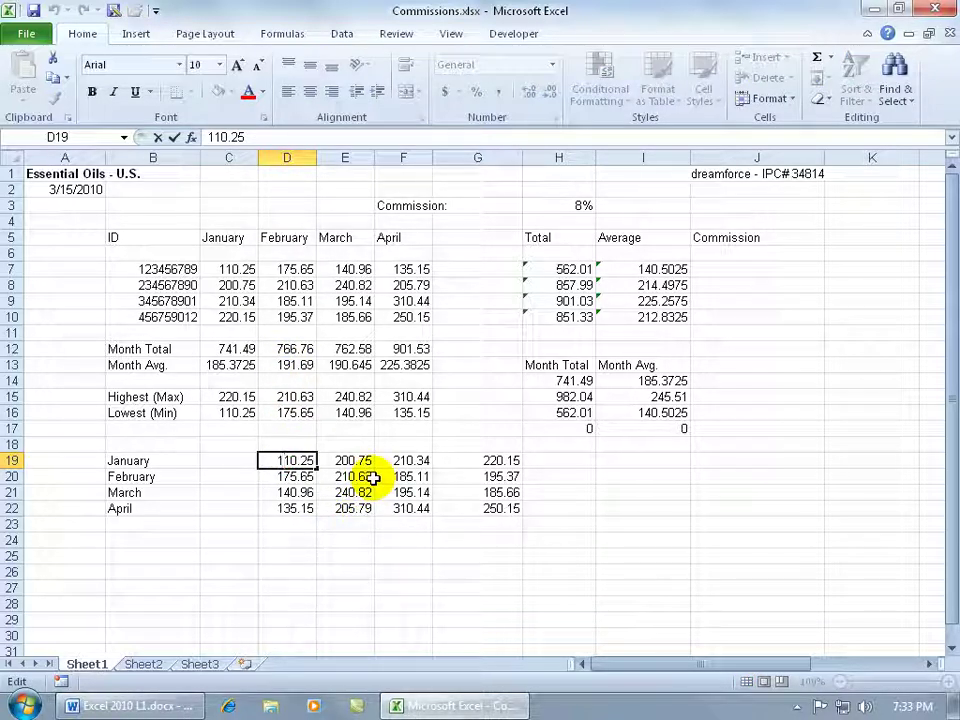
{"action": "key", "text": "Escape"}
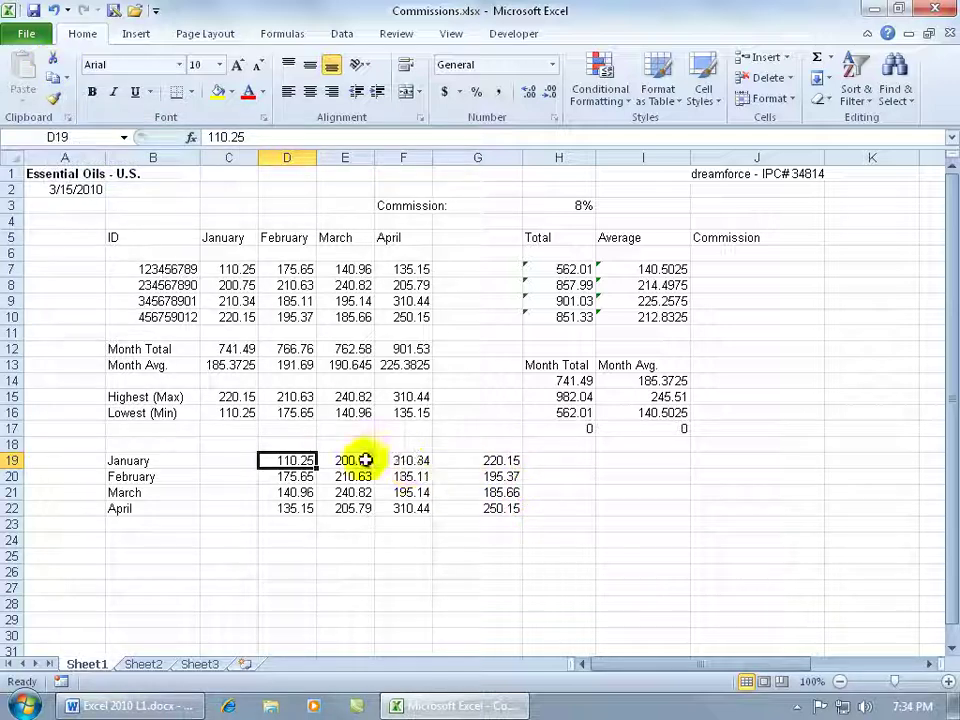
- Cut the transposed monthly table in B19:G22 and display the paste options available for it
{"action": "left_click_drag", "start_coordinate": [140, 458], "coordinate": [495, 508]}
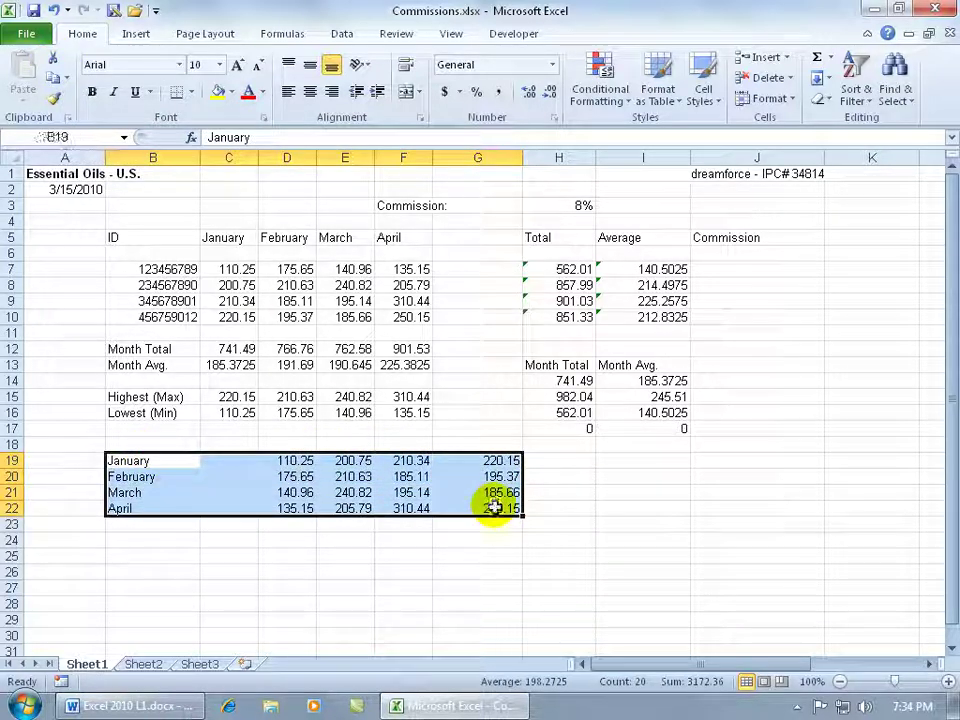
{"action": "left_click", "coordinate": [52, 58]}
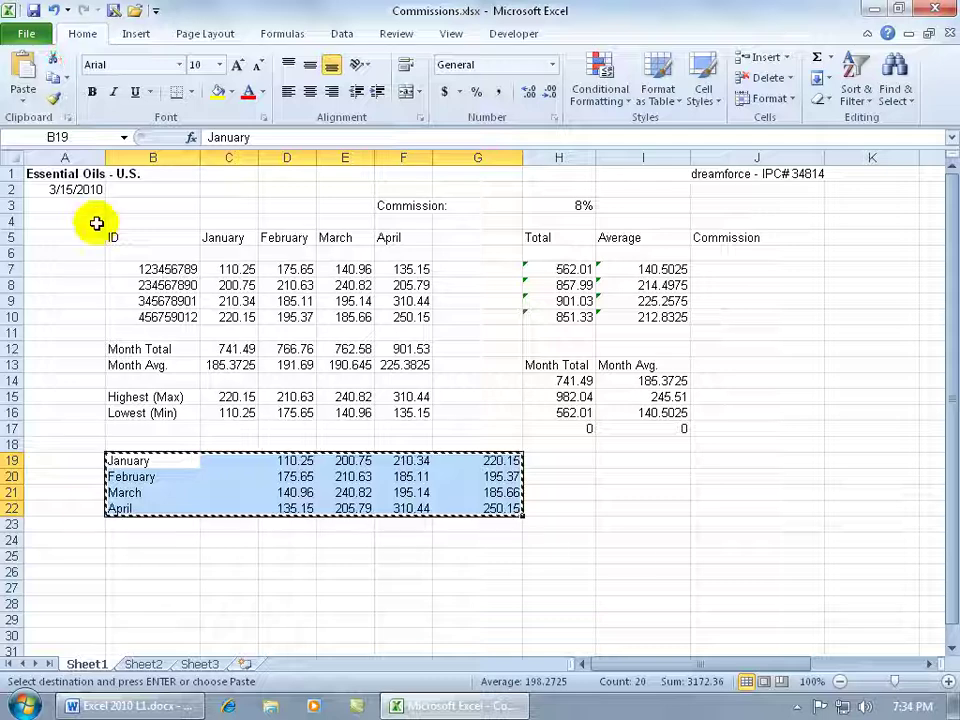
{"action": "left_click", "coordinate": [24, 100]}
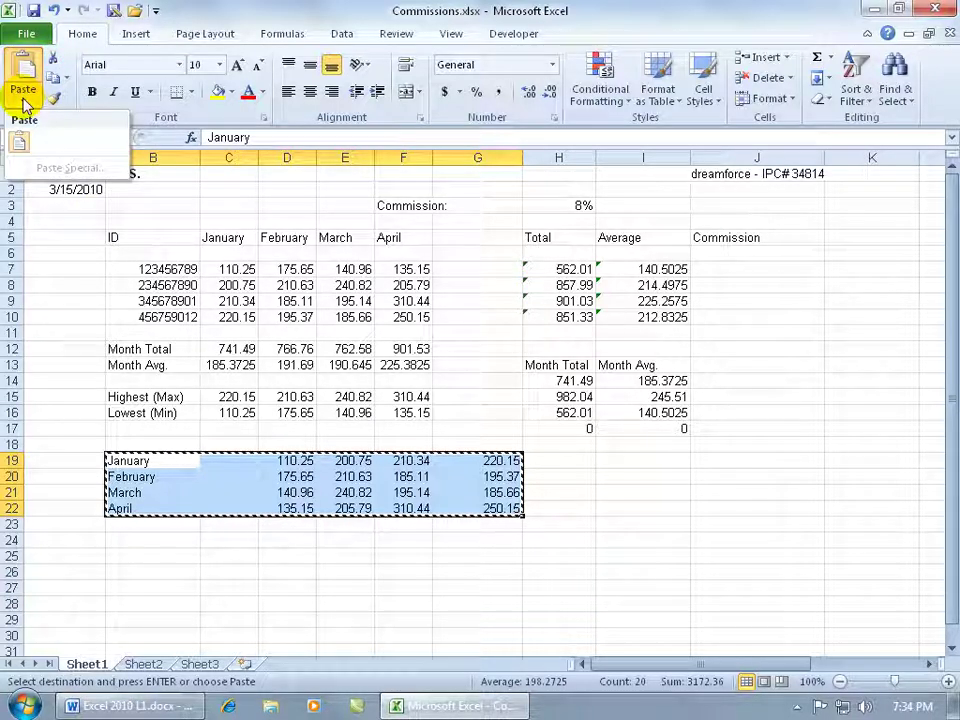